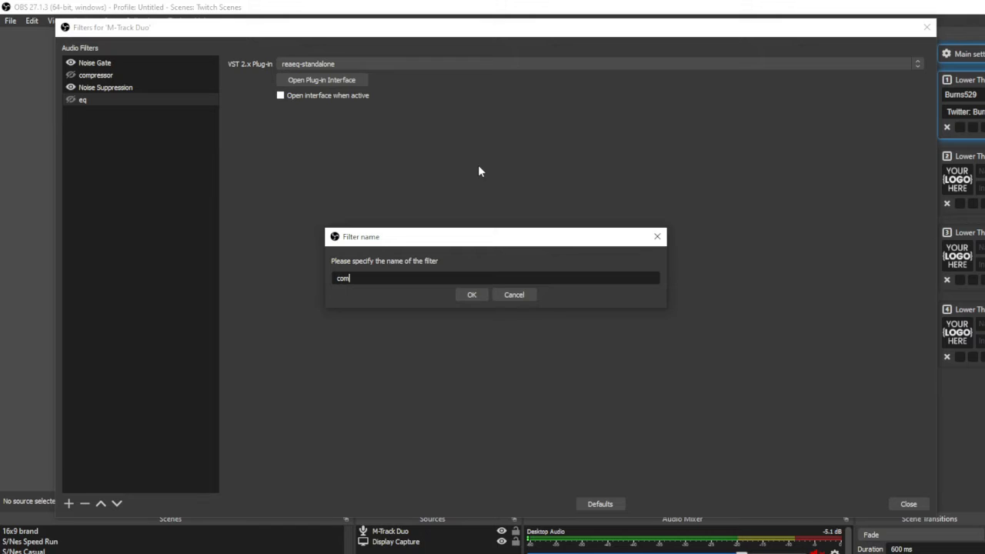
Step: Add the VST plug-in filter as comp, load reacomp-standalone into it and open its interface
click(468, 295)
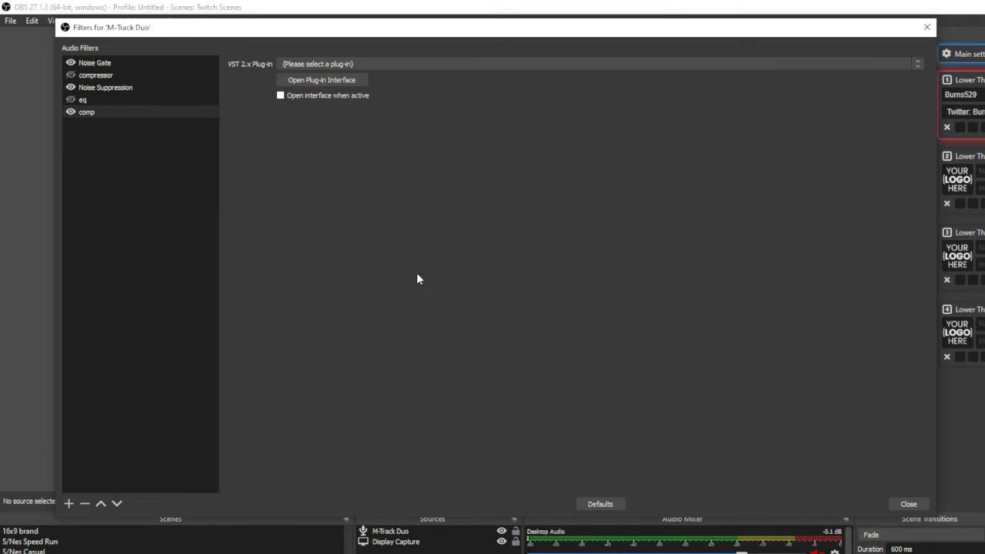
click(357, 65)
click(324, 91)
click(318, 81)
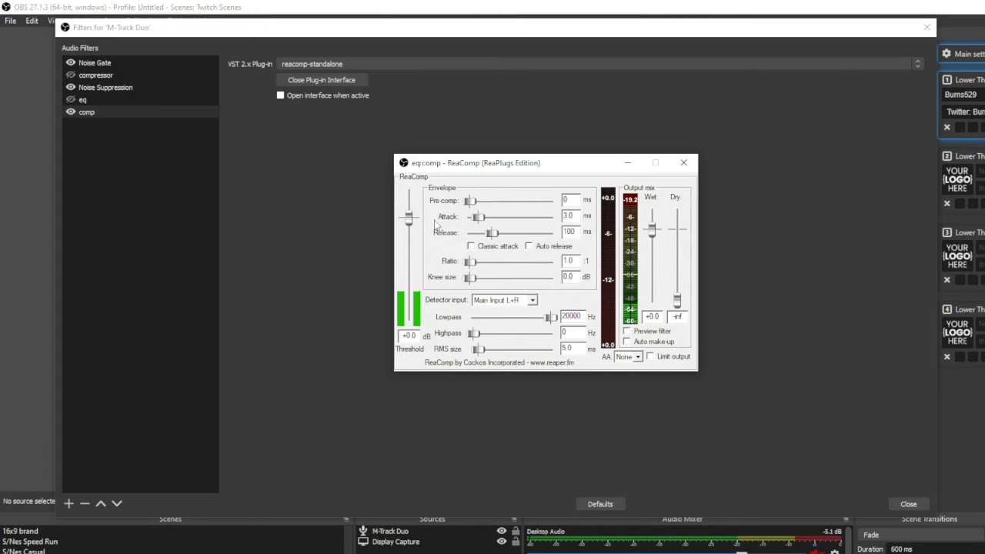
Step: Set the compressor's threshold to about -37.8 dB and ratio to 4.0:1, and enable Auto make-up
drag(408, 221, 409, 287)
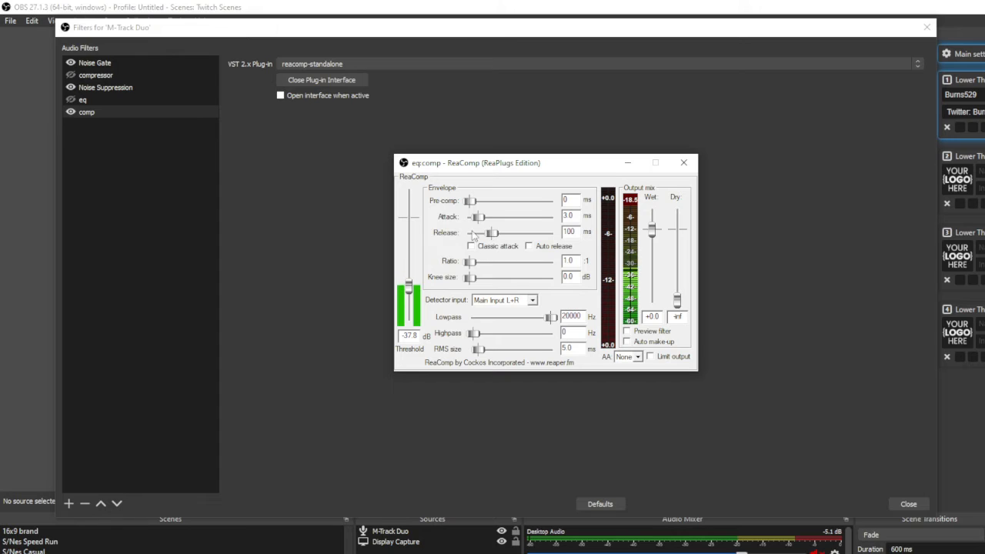
drag(473, 264, 491, 268)
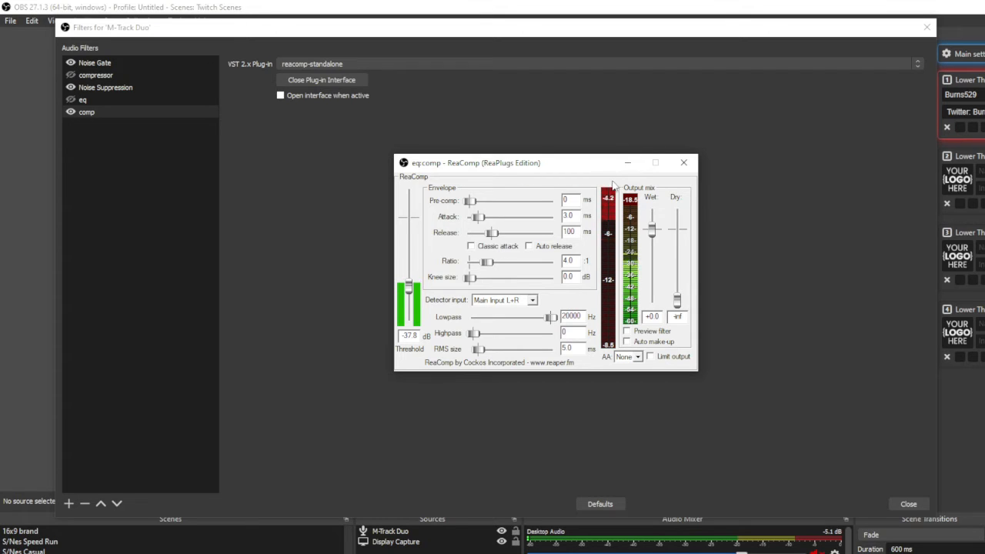
click(626, 341)
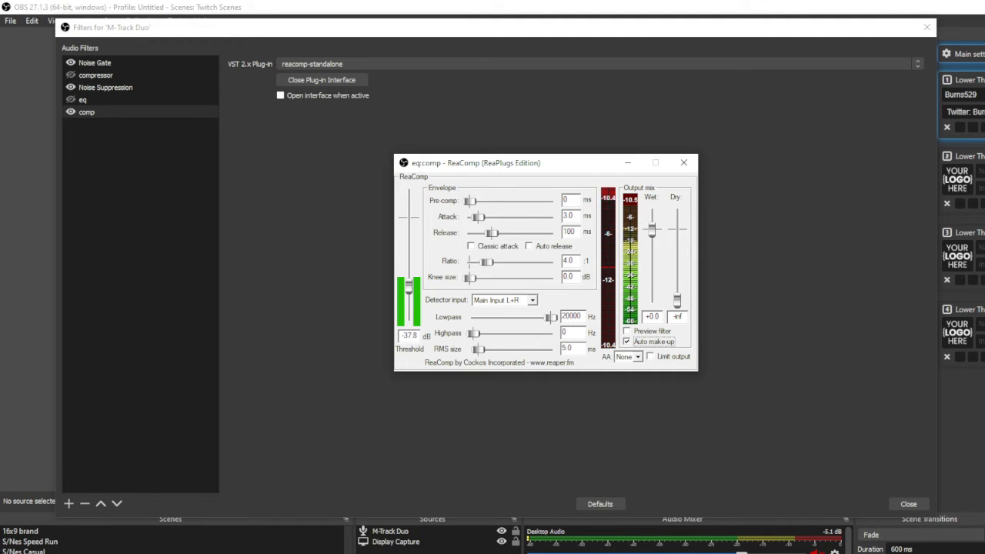
click(808, 553)
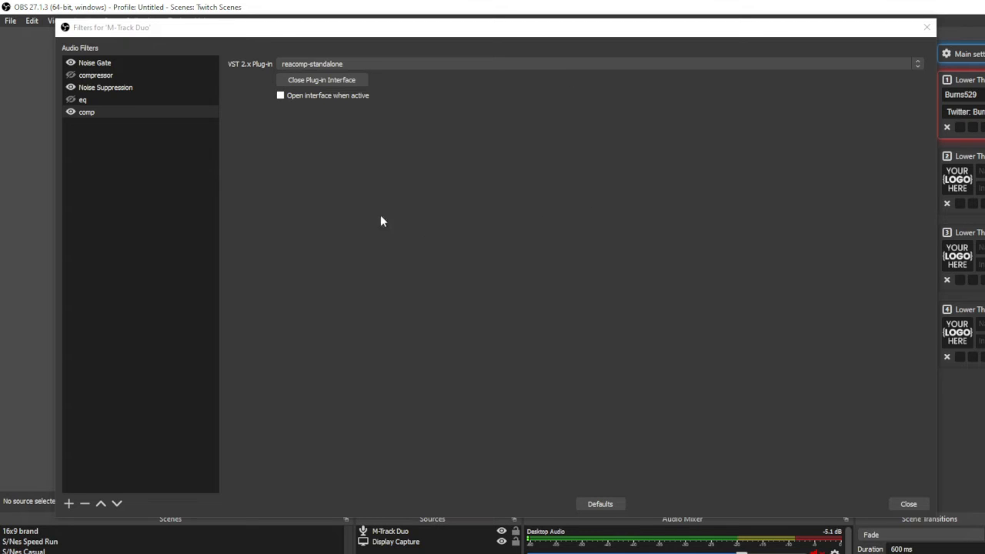
Step: Add another VST plug-in filter named eq2, load reaeq-standalone into it and open its interface
click(68, 504)
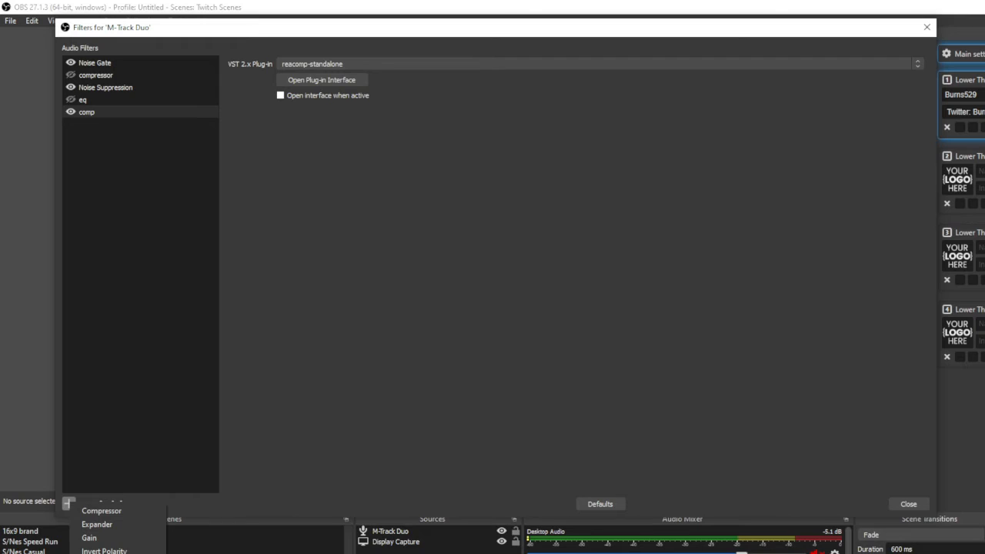
click(108, 553)
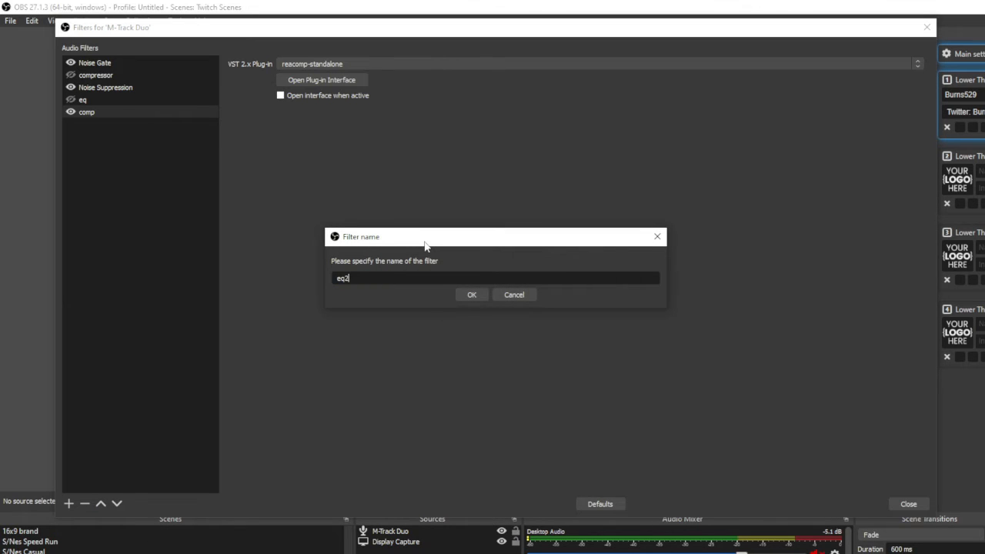
click(471, 296)
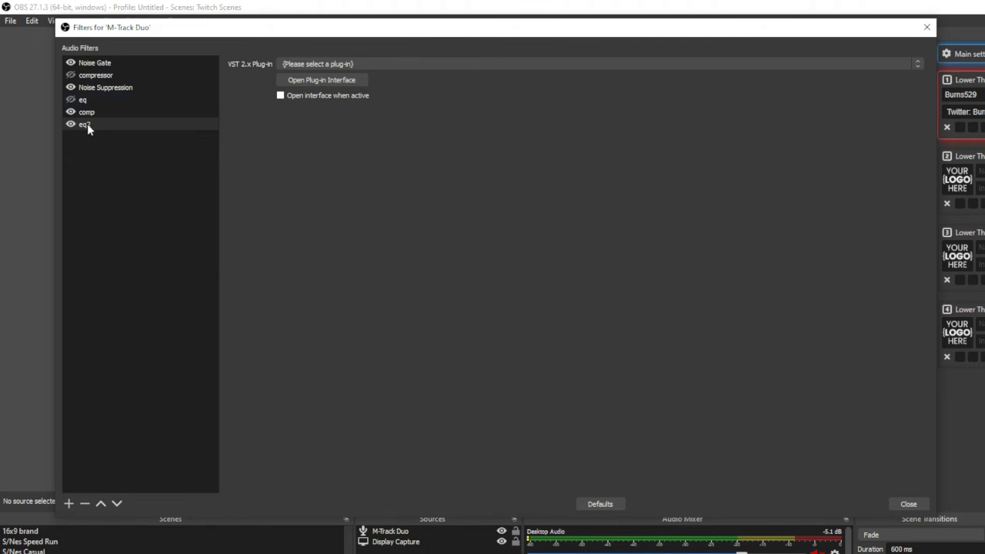
click(411, 63)
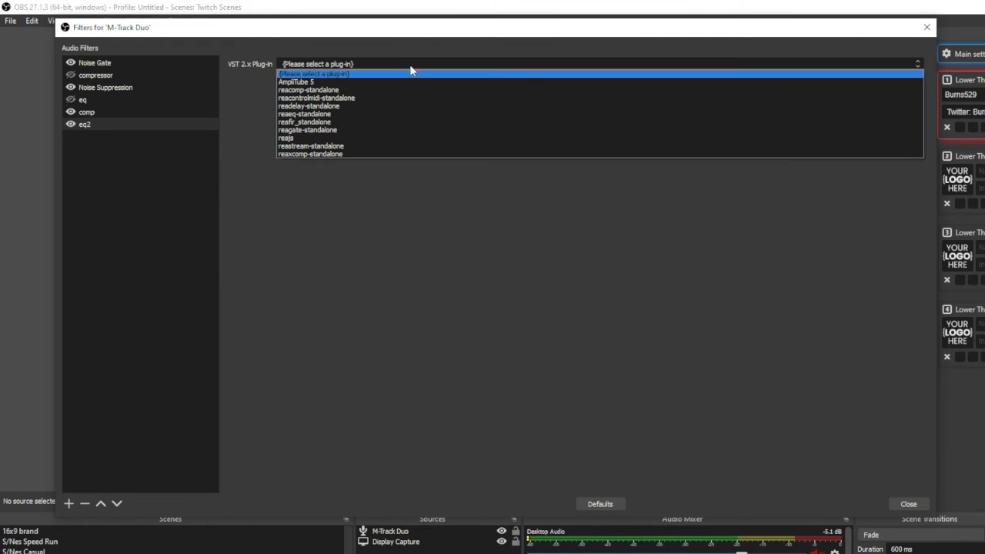
click(324, 114)
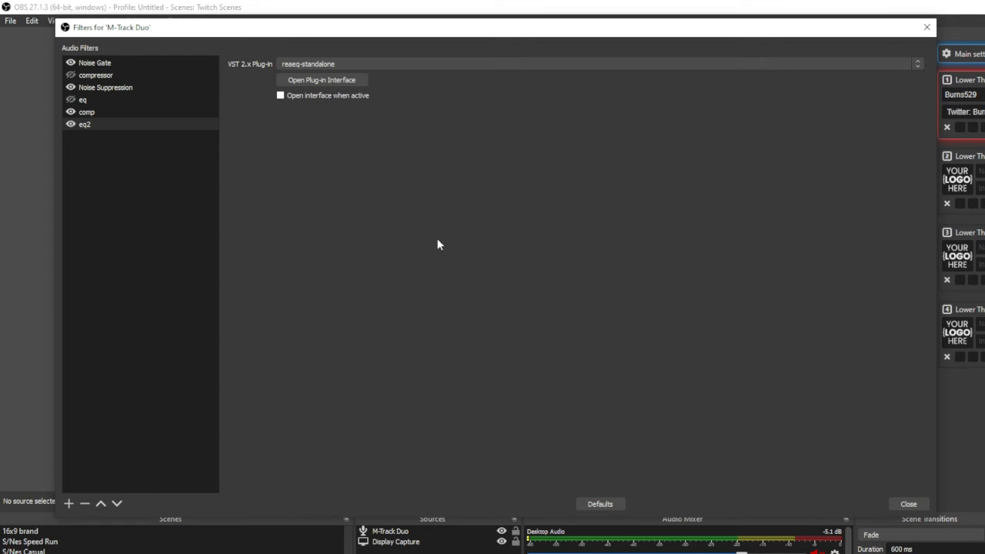
click(330, 81)
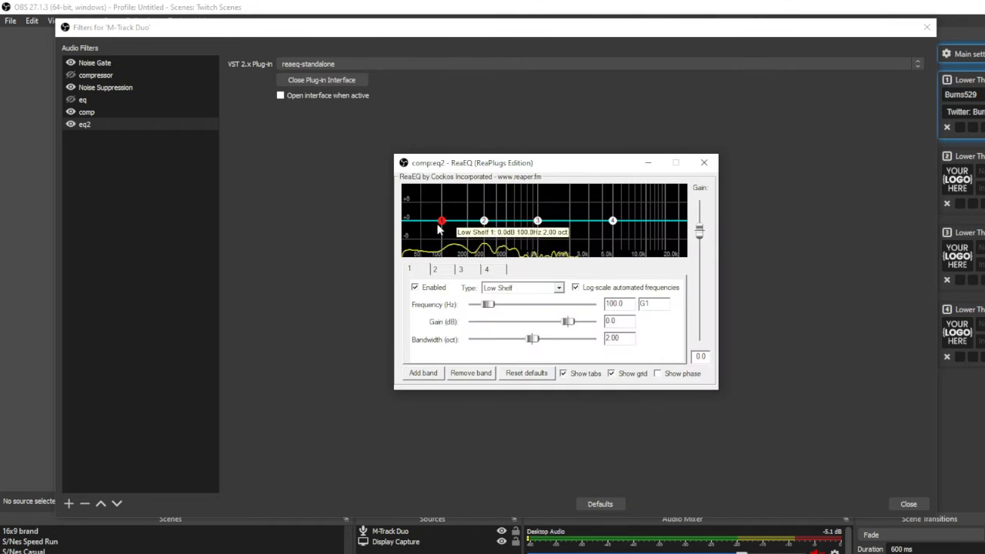
Step: Change EQ band 1 to High Pass with a frequency of about 151 Hz
click(540, 289)
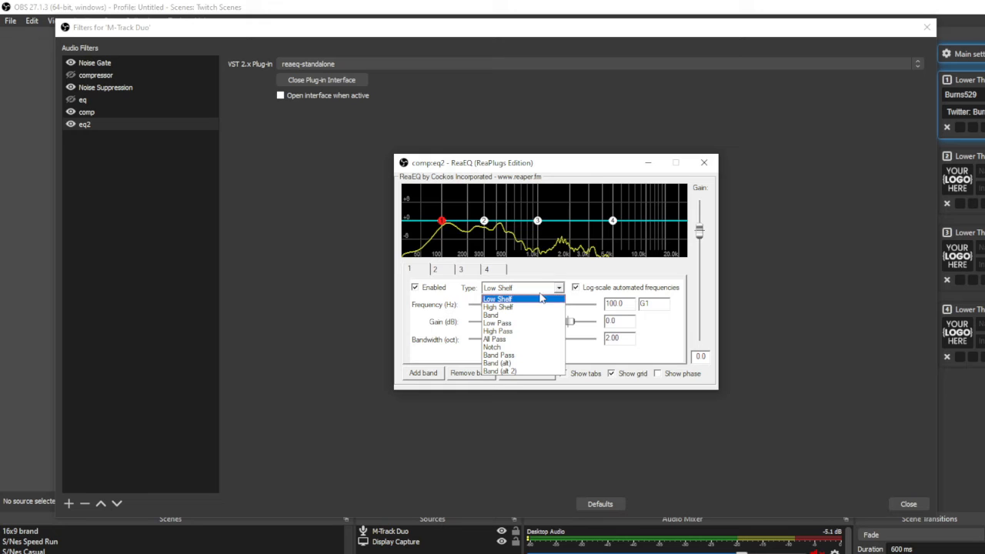
click(497, 331)
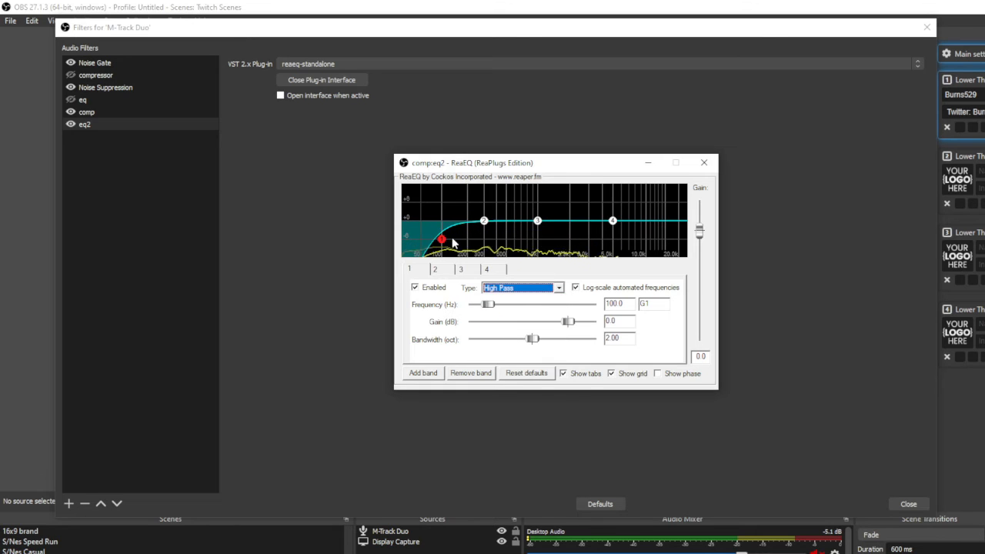
drag(442, 239, 457, 244)
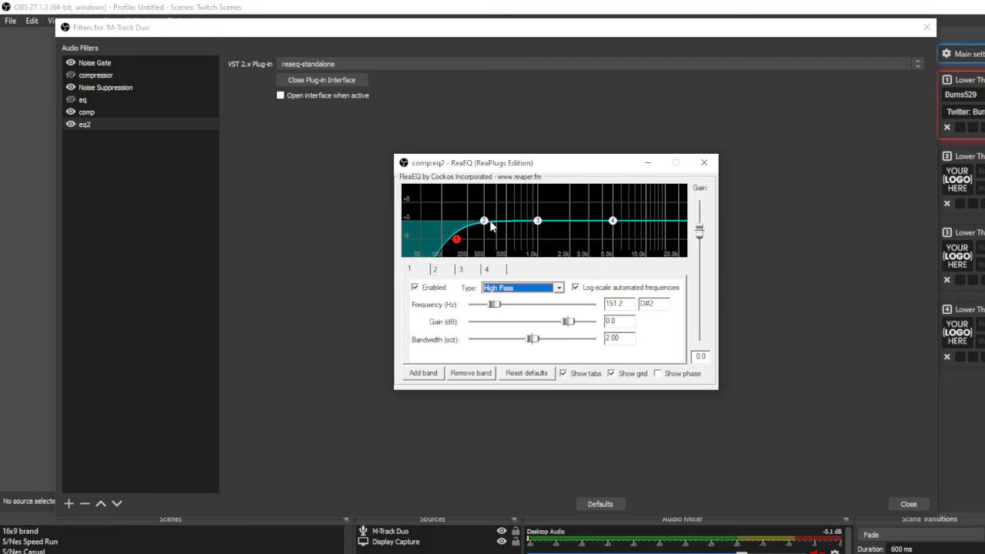
Step: Make band 2 a narrow cut at about 611 Hz with 0.09 oct bandwidth and about -6.5 dB gain
click(448, 274)
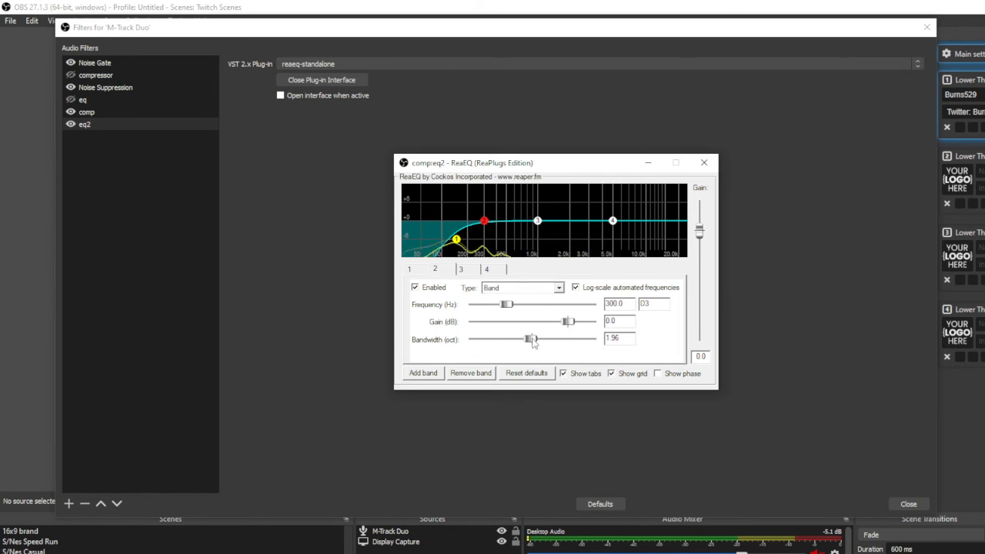
drag(531, 340, 471, 340)
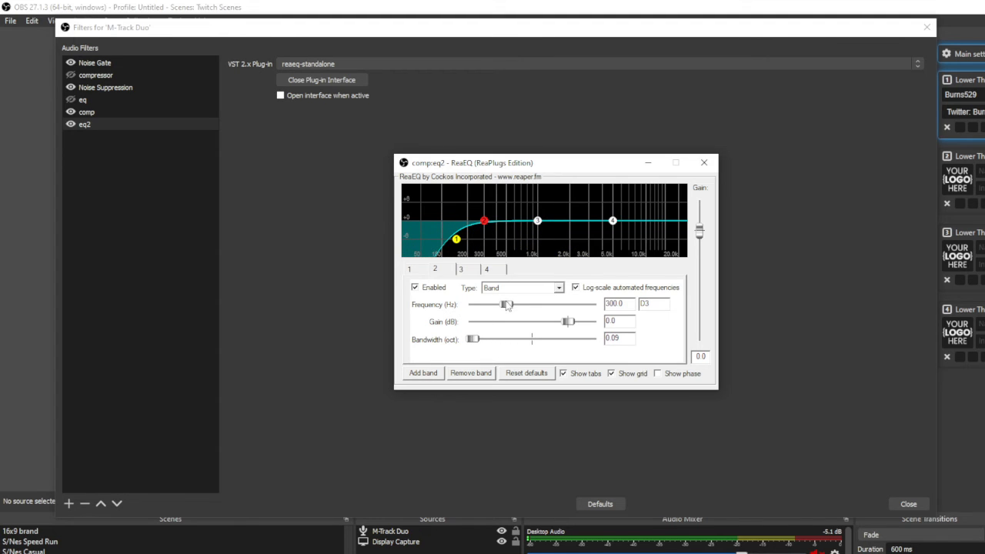
drag(568, 321, 596, 324)
drag(507, 306, 520, 310)
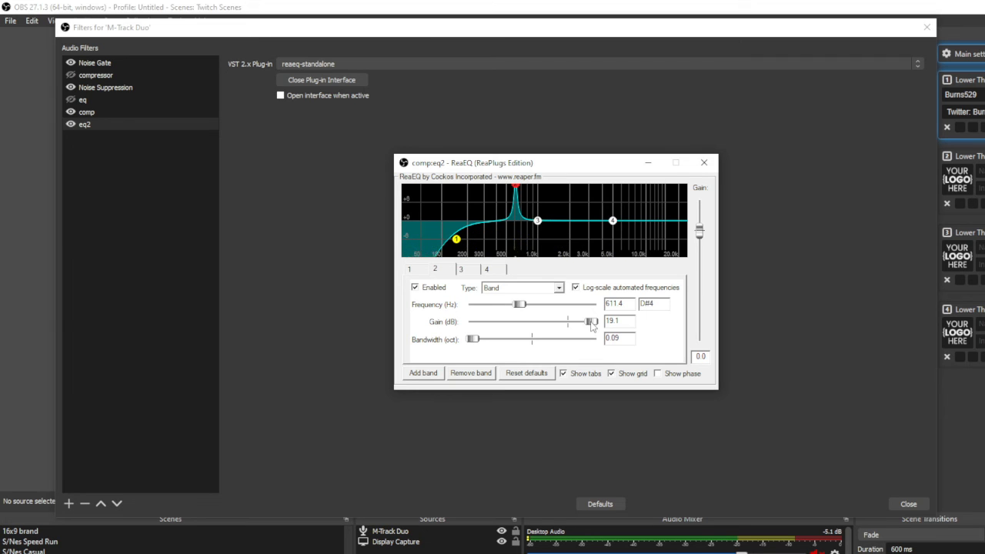
drag(593, 327, 537, 336)
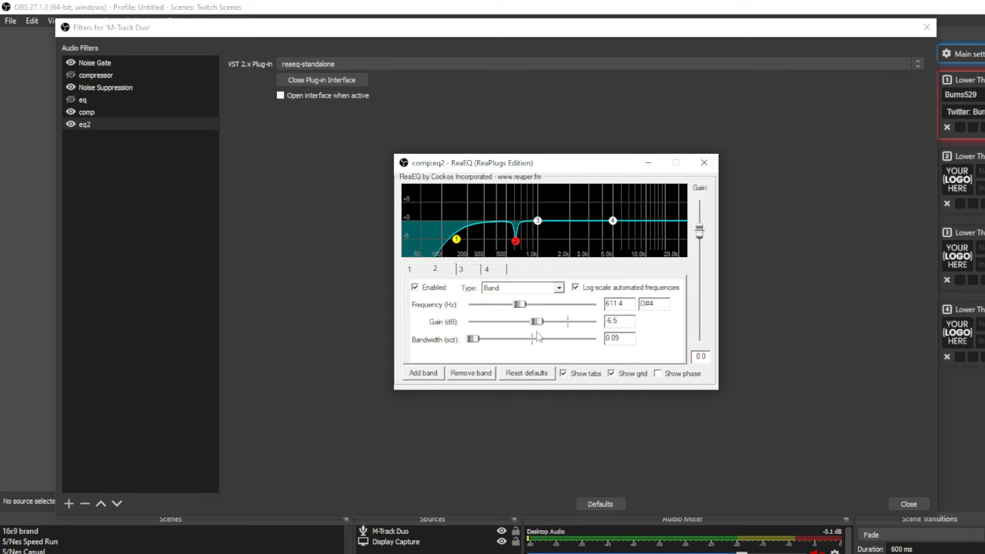
Step: Make band 3 a narrow cut at about 860 Hz with 0.07 oct bandwidth and about -6.5 dB gain
click(460, 269)
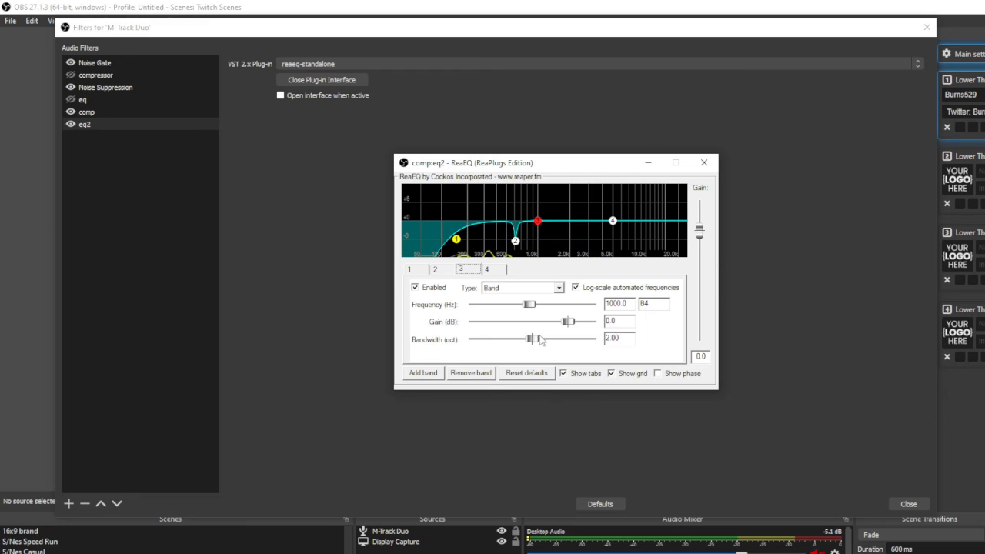
drag(531, 343, 473, 351)
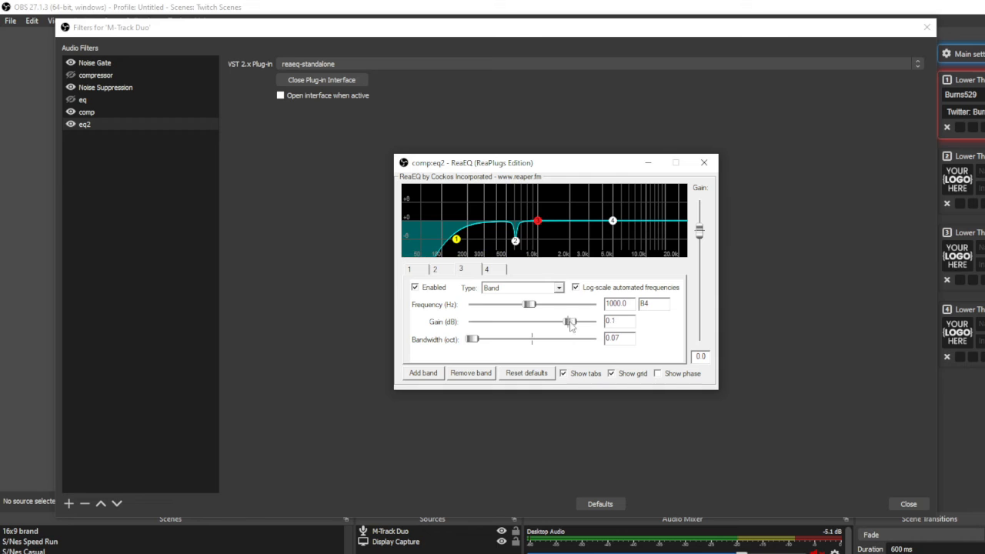
drag(571, 326, 597, 324)
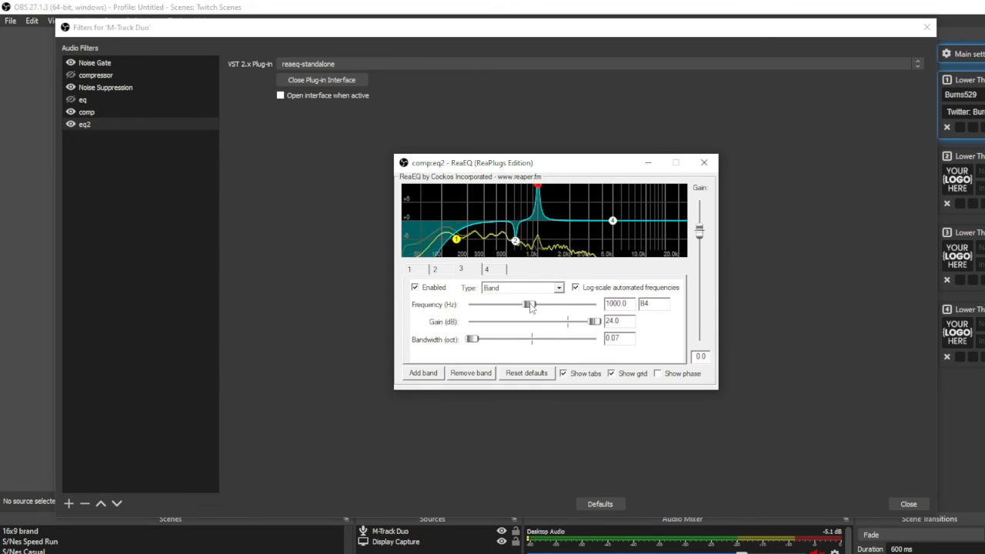
drag(531, 308, 529, 310)
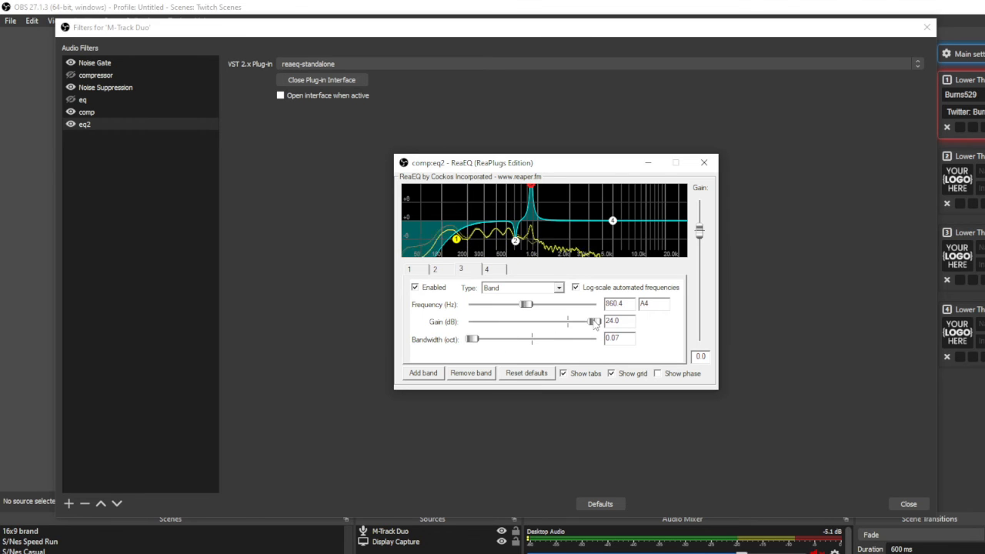
drag(595, 321, 538, 331)
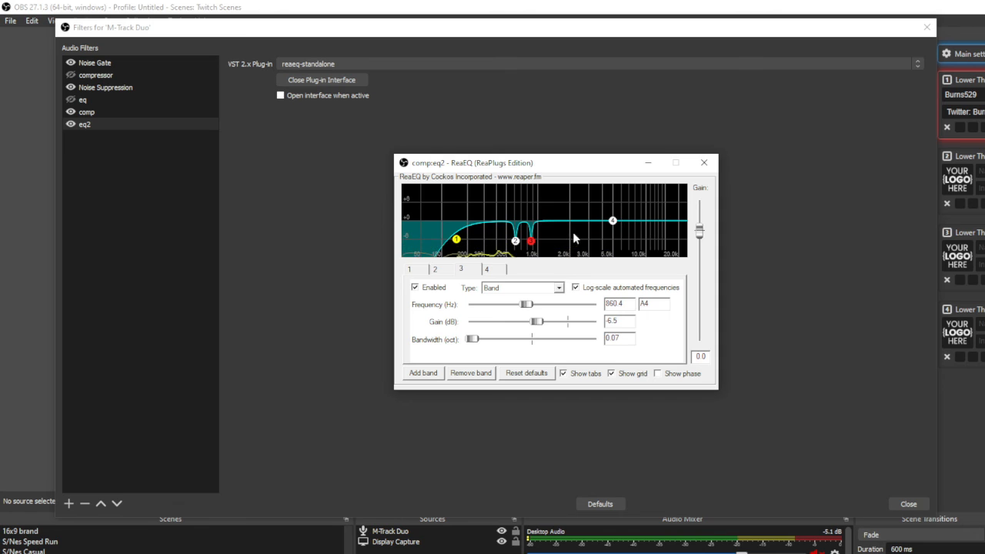
Step: Set the band 4 high shelf to about 6829 Hz, 3.0 dB gain and about 2.59 oct bandwidth
click(489, 269)
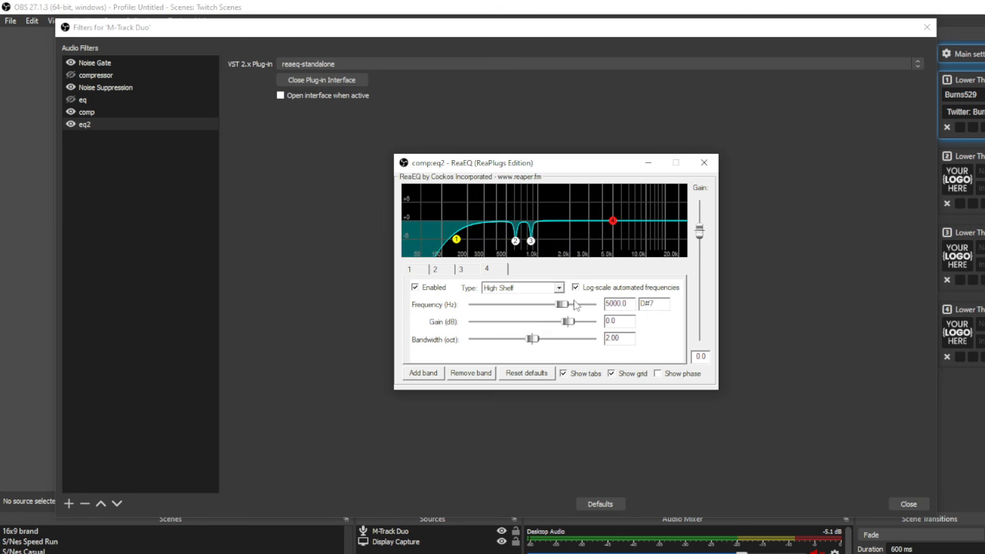
drag(563, 305, 570, 310)
drag(573, 327, 581, 326)
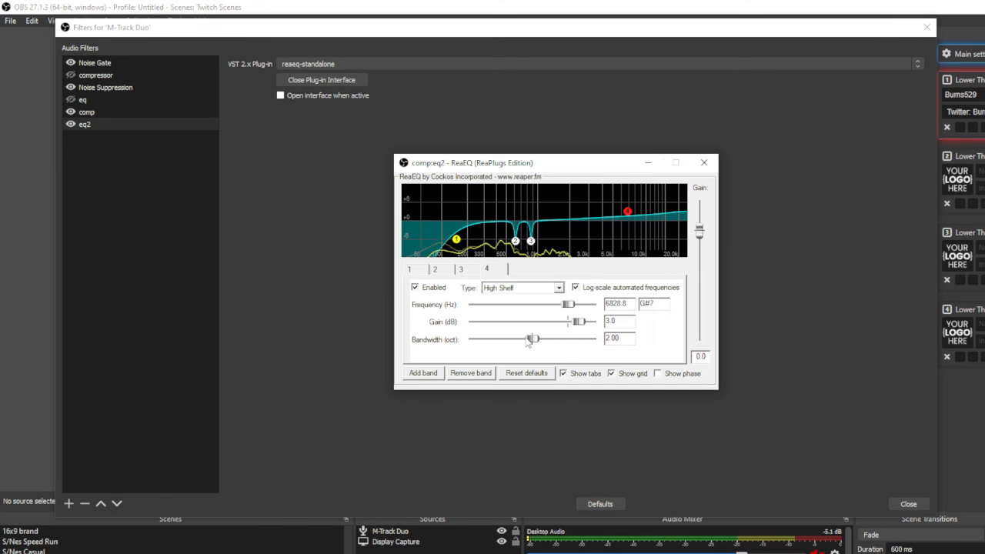
drag(524, 343, 551, 344)
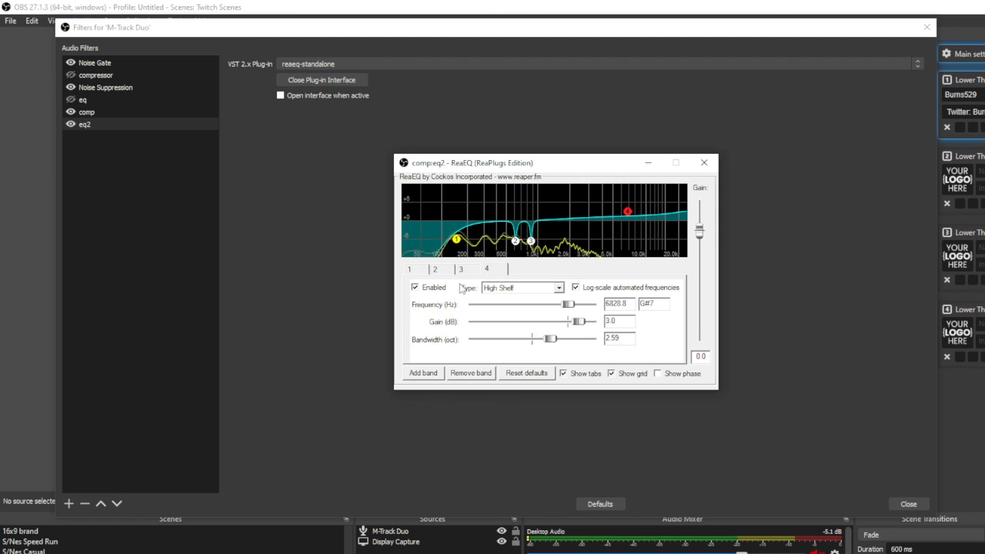
Step: Add a fifth EQ band and place it as a boost of about 3.4 dB at about 292 Hz
click(424, 373)
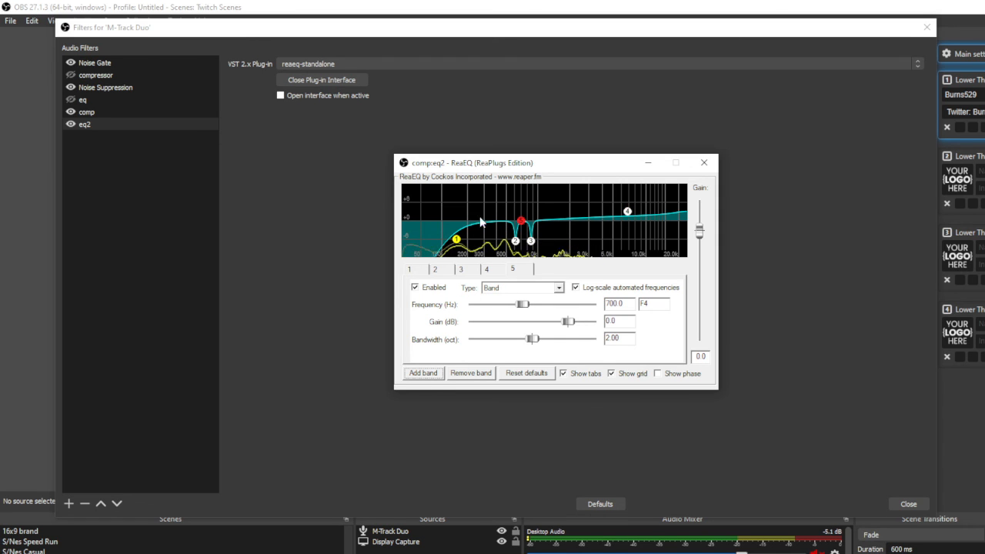
drag(486, 224, 480, 212)
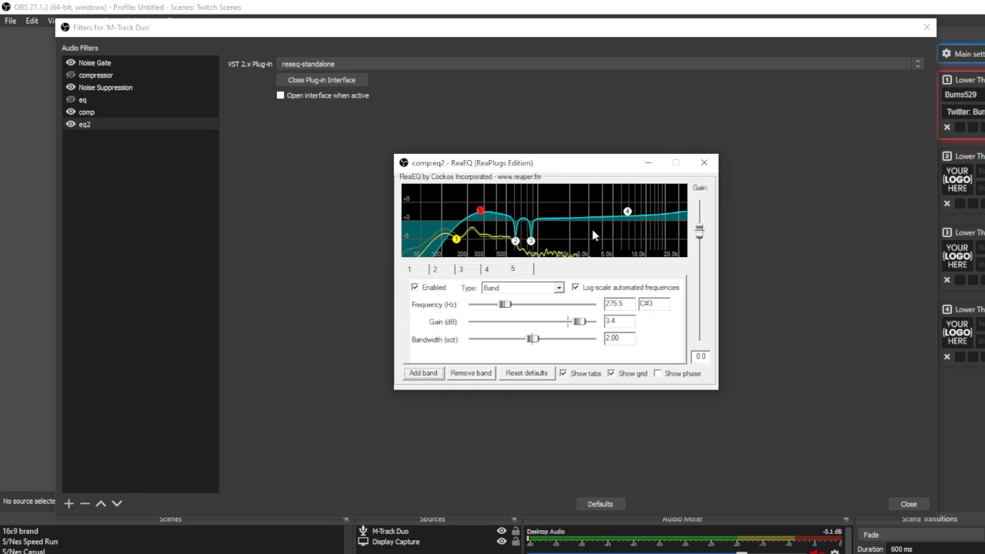
mouse_move(483, 214)
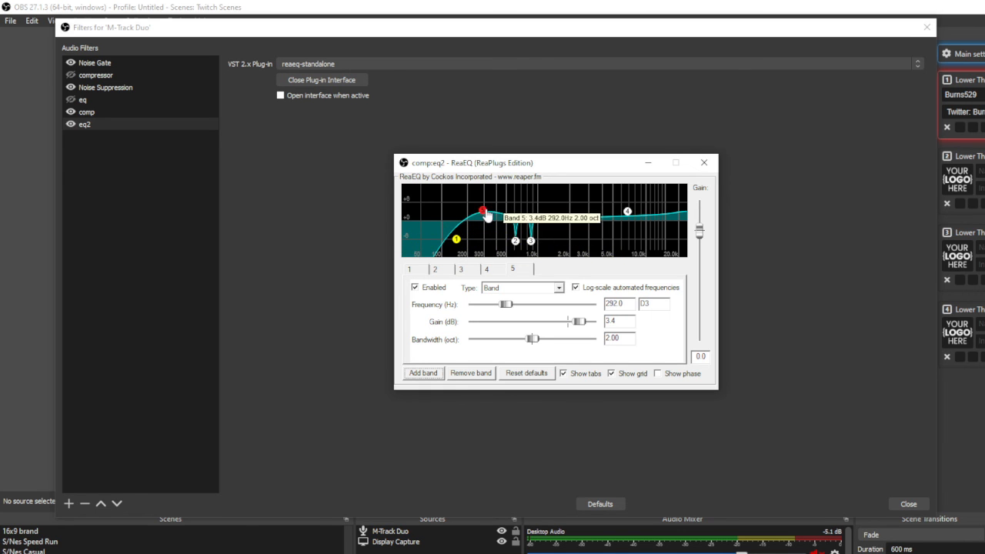